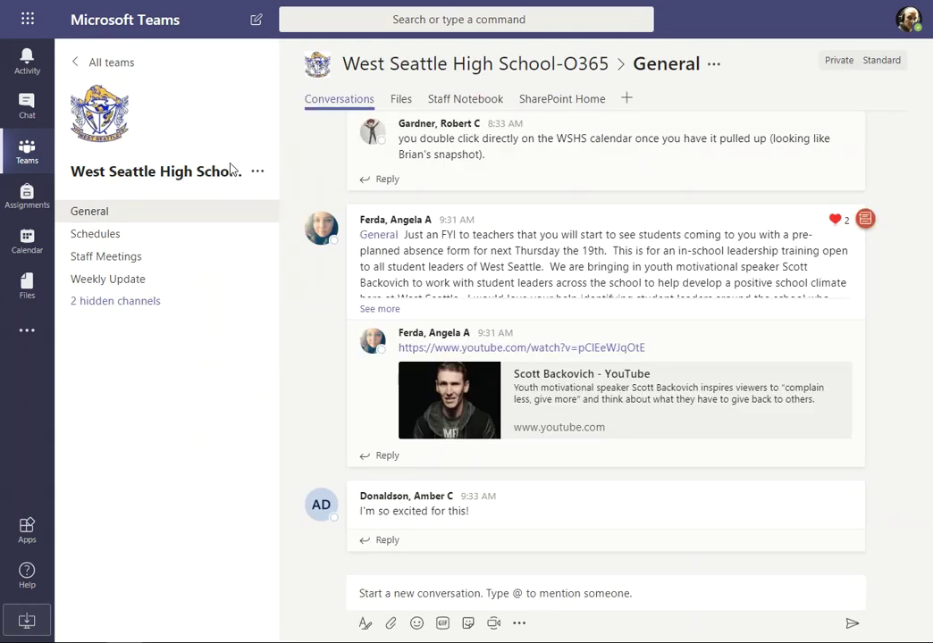
- Go to the overview of all teams and open the West Seattle High School-O365 team
left_click(13, 157)
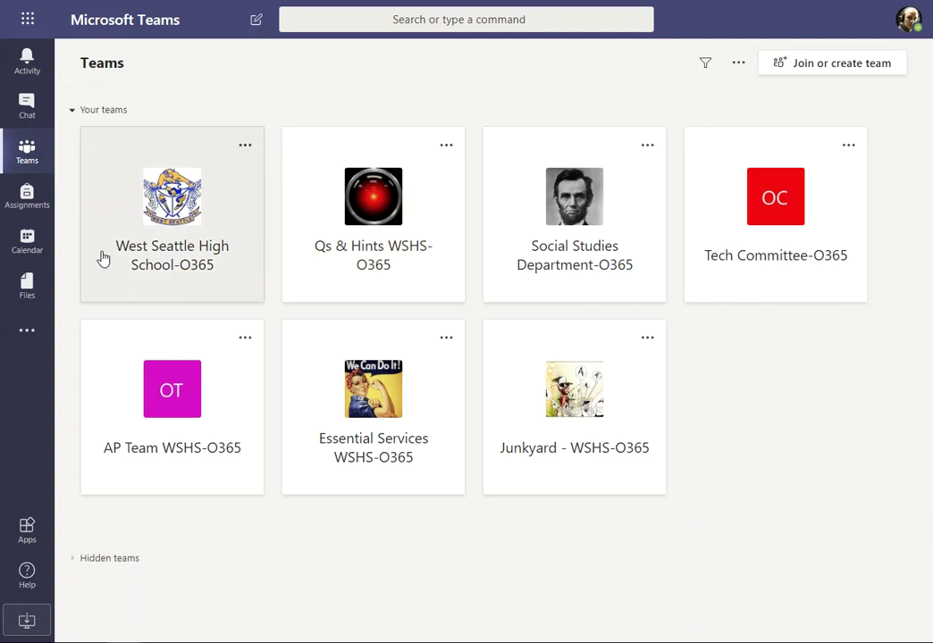
left_click(203, 262)
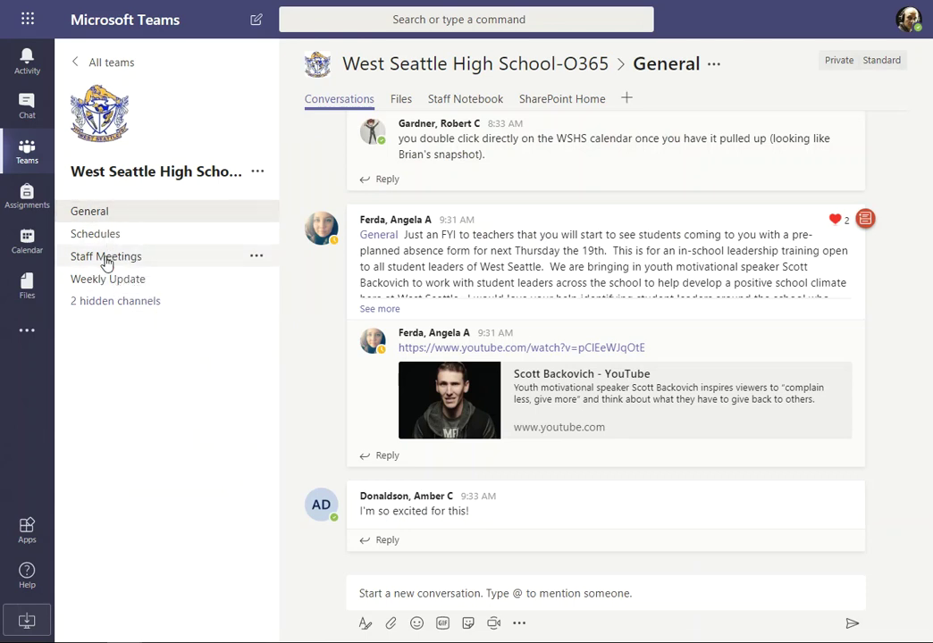
- Show the hidden Handbook - Staff channel in the team's channel list and hide it again
left_click(131, 306)
mouse_move(349, 309)
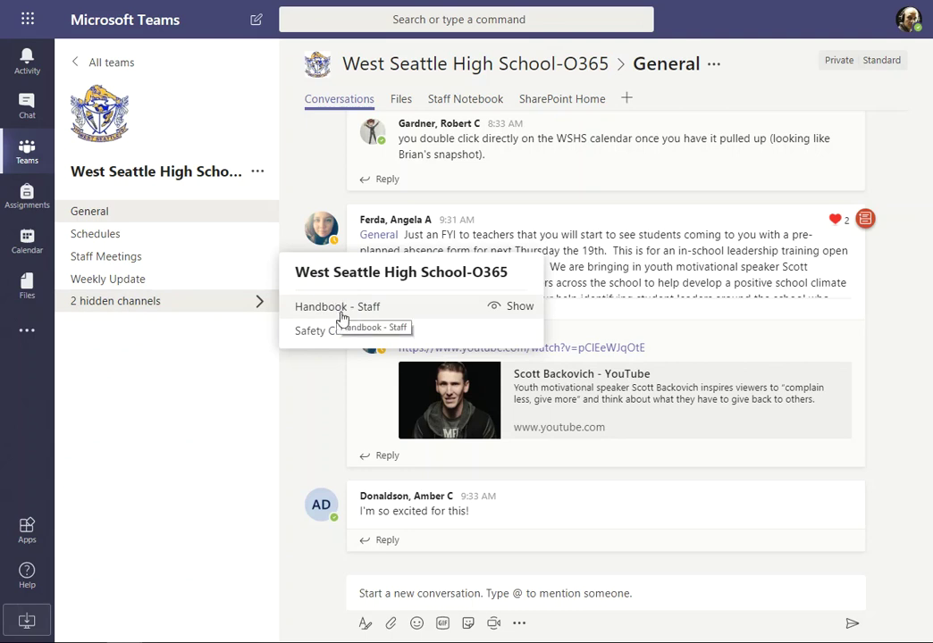
left_click(519, 307)
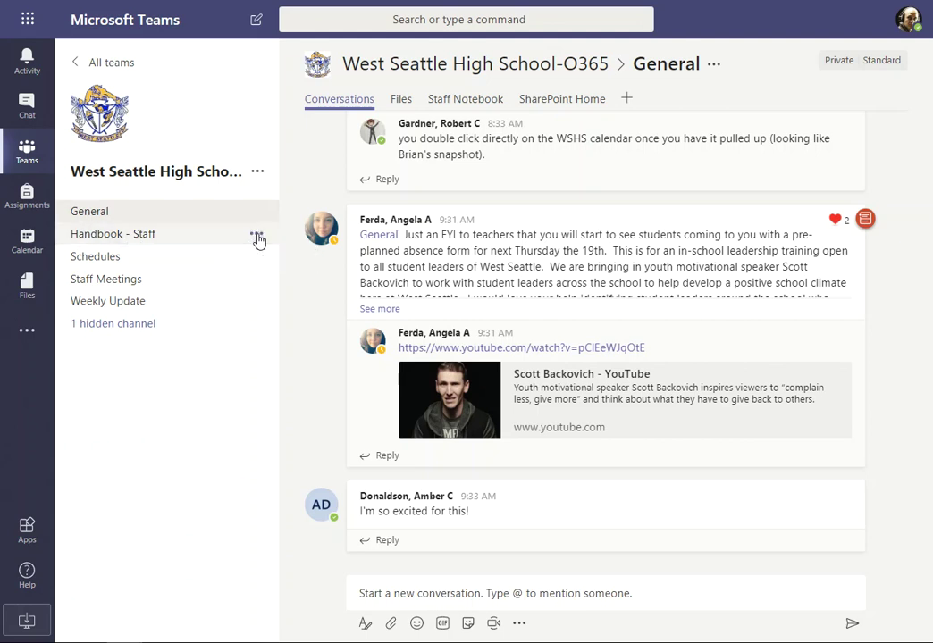
left_click(258, 237)
left_click(298, 295)
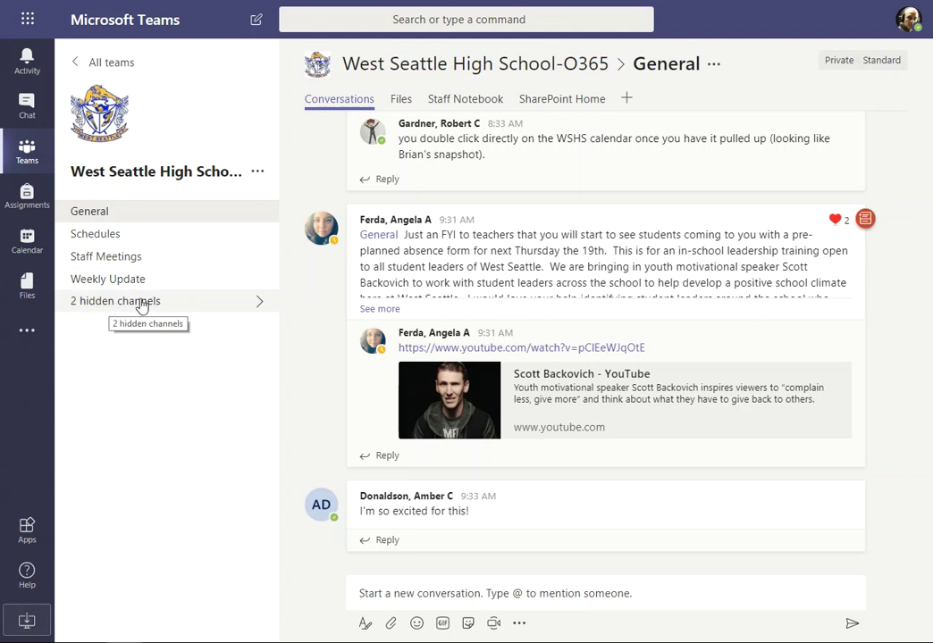
- Repeat showing the Handbook - Staff channel from the hidden channels, then return it to hidden
left_click(141, 305)
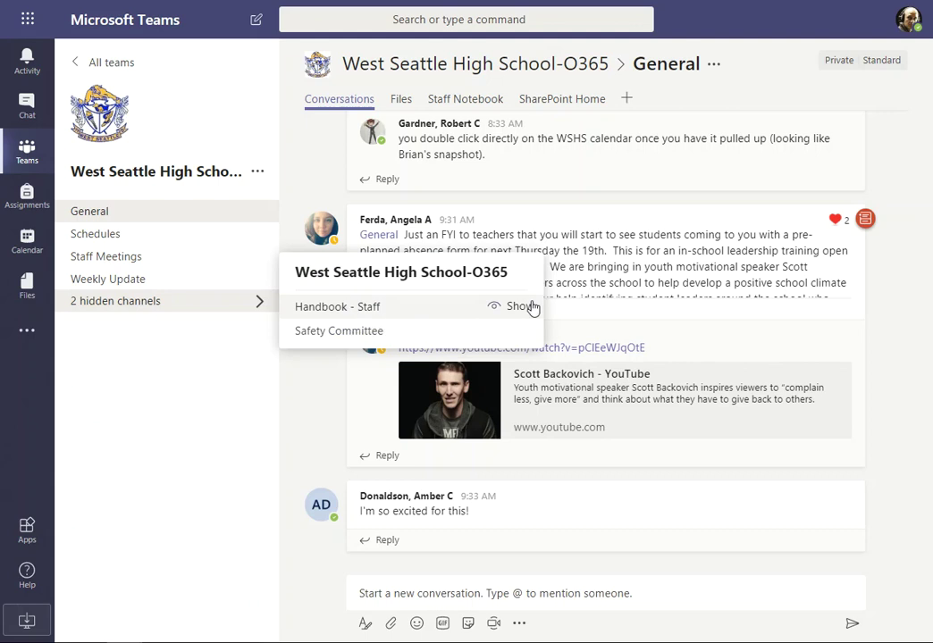
left_click(527, 306)
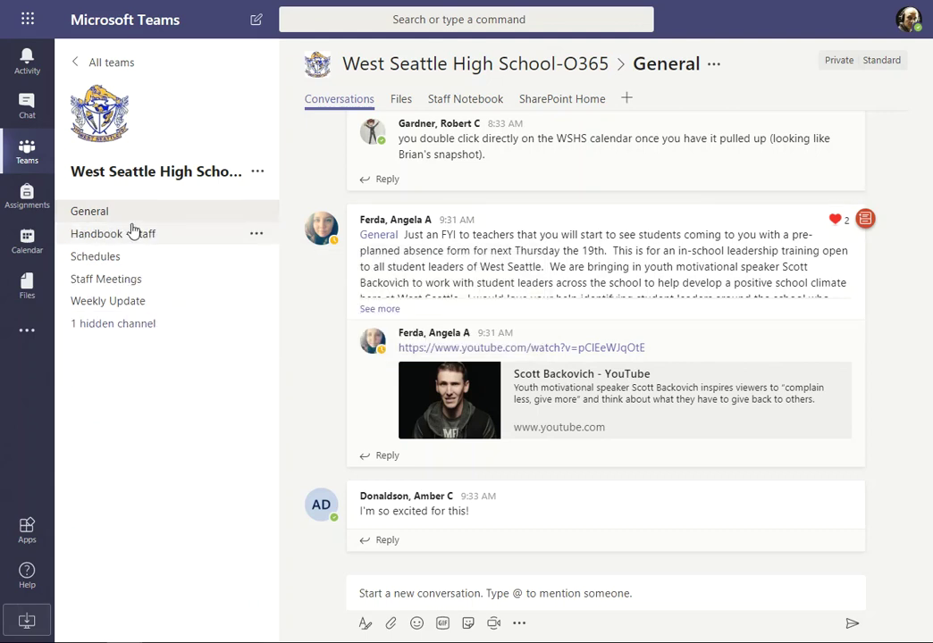
left_click(259, 237)
left_click(283, 289)
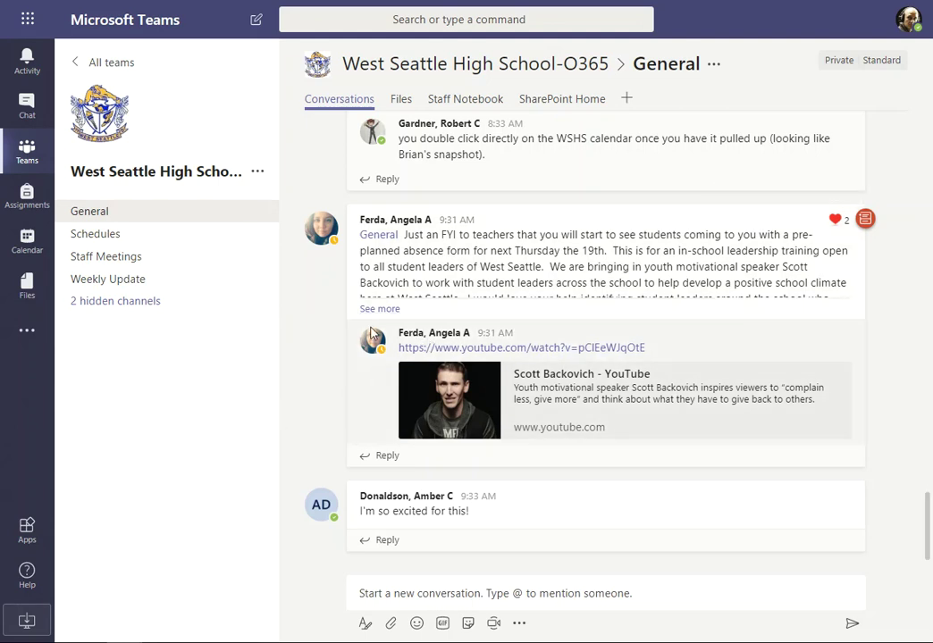
- Post the reply "Fake" under the student leadership training announcement in the General channel and delete that reply
left_click(385, 457)
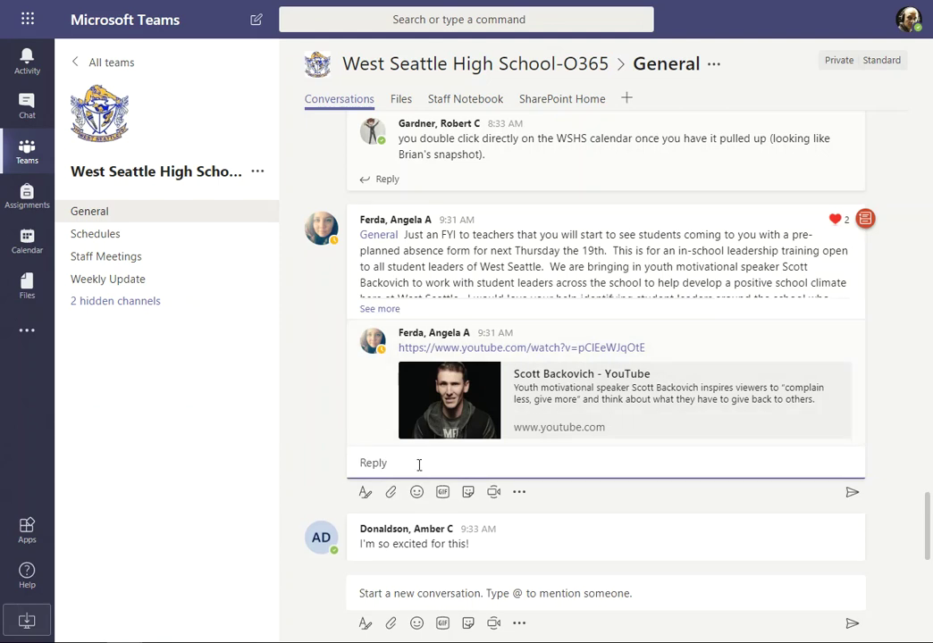
key("Return")
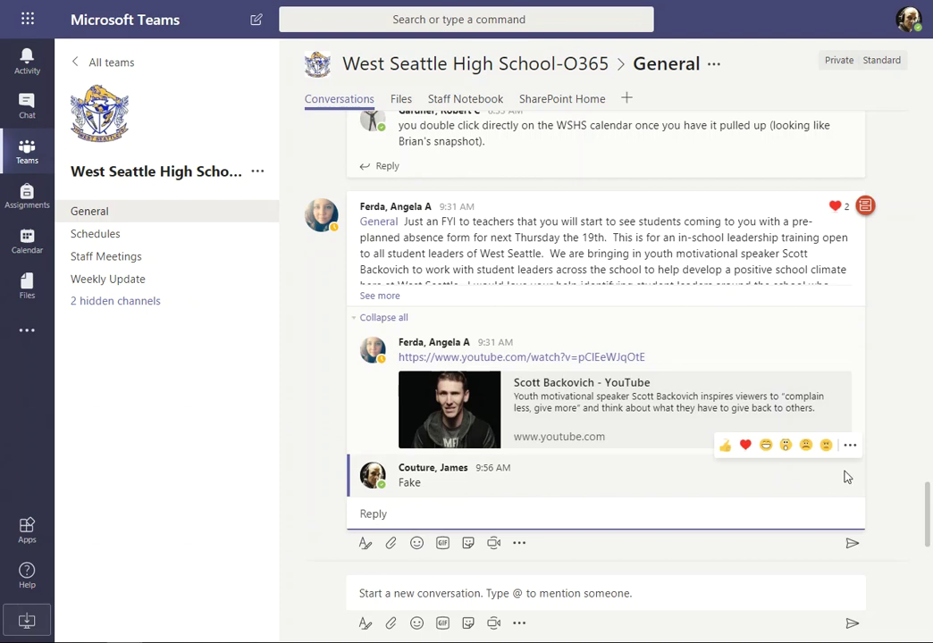
left_click(850, 445)
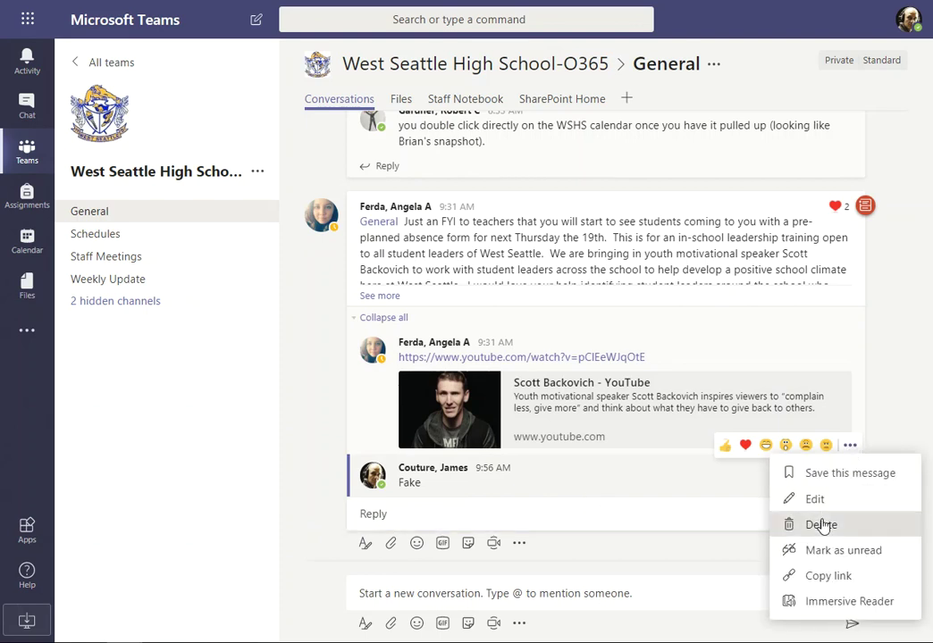
left_click(823, 524)
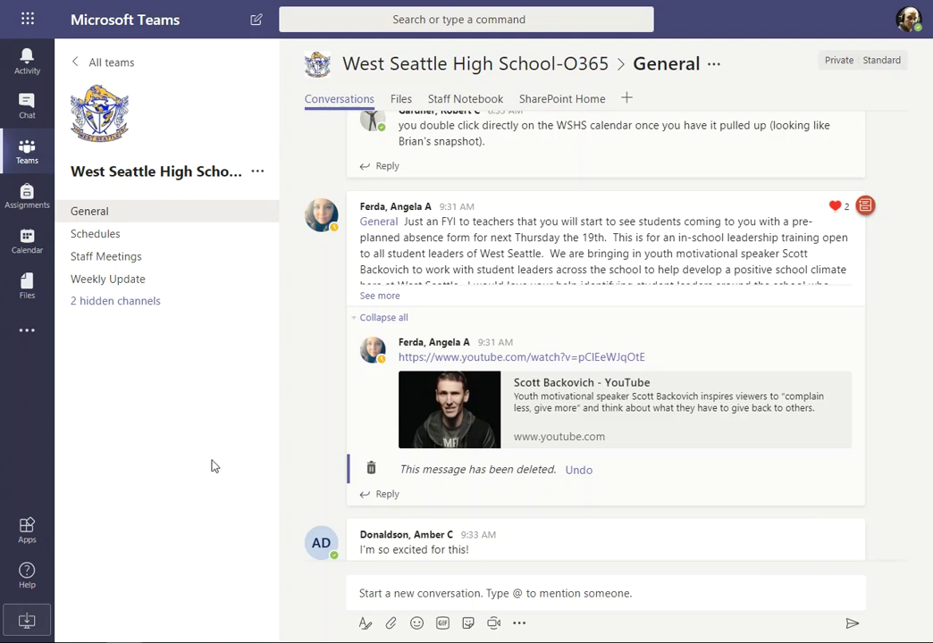
- Start a new conversation in the General channel with the text "Fake" and delete it
mouse_move(424, 536)
mouse_move(481, 268)
left_click(401, 595)
type("Fake")
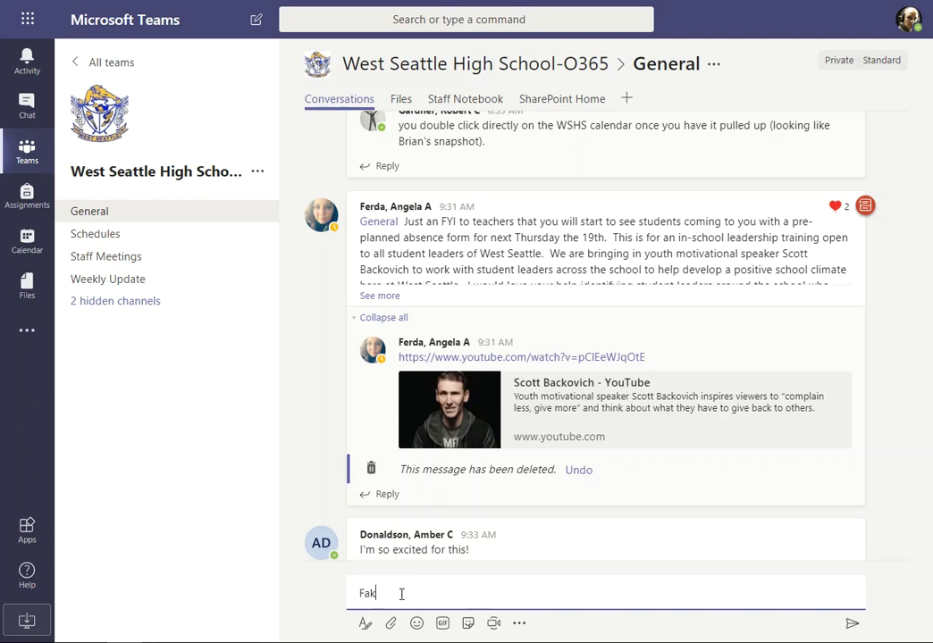
left_click(851, 623)
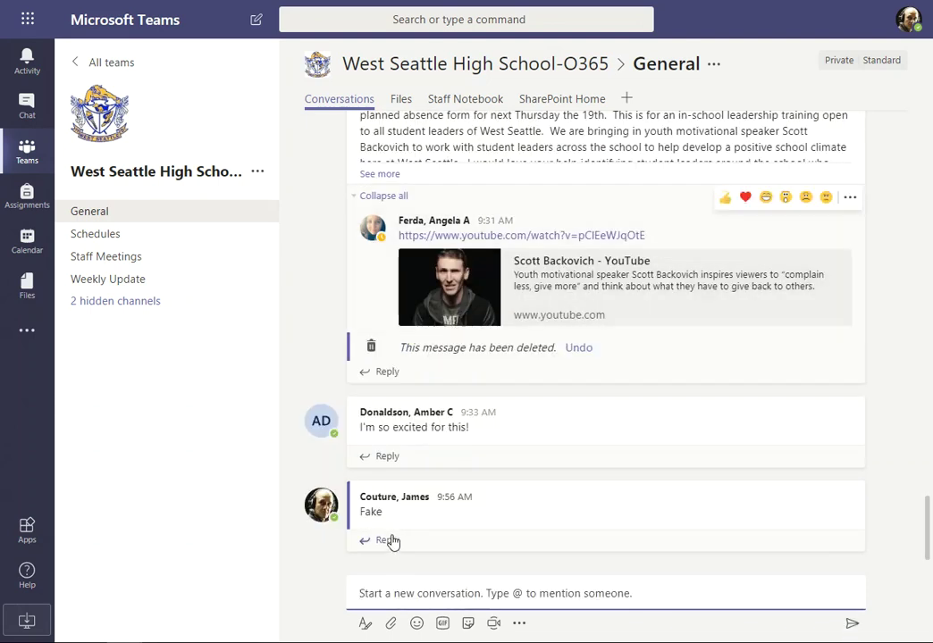
mouse_move(381, 554)
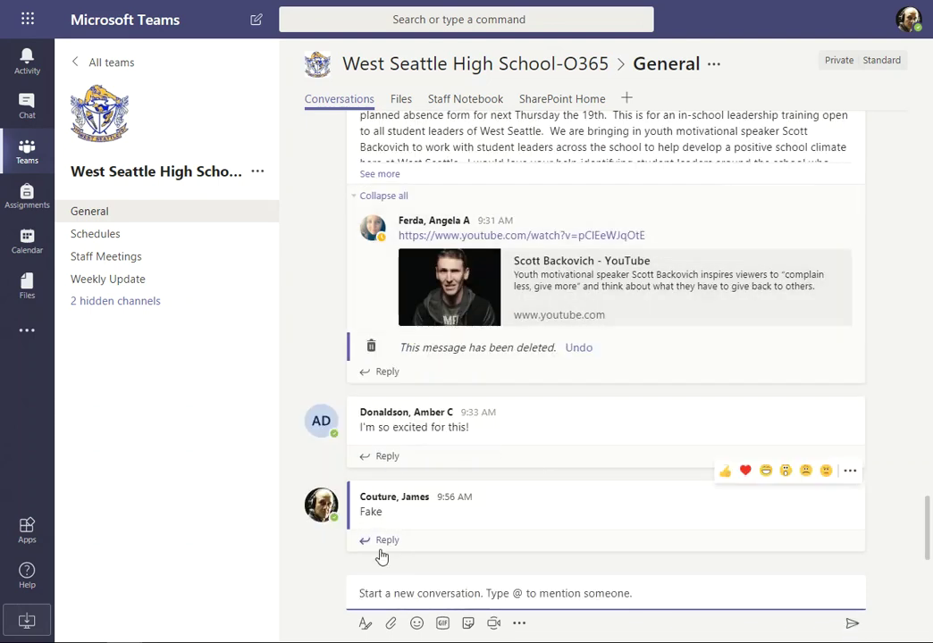
left_click(848, 471)
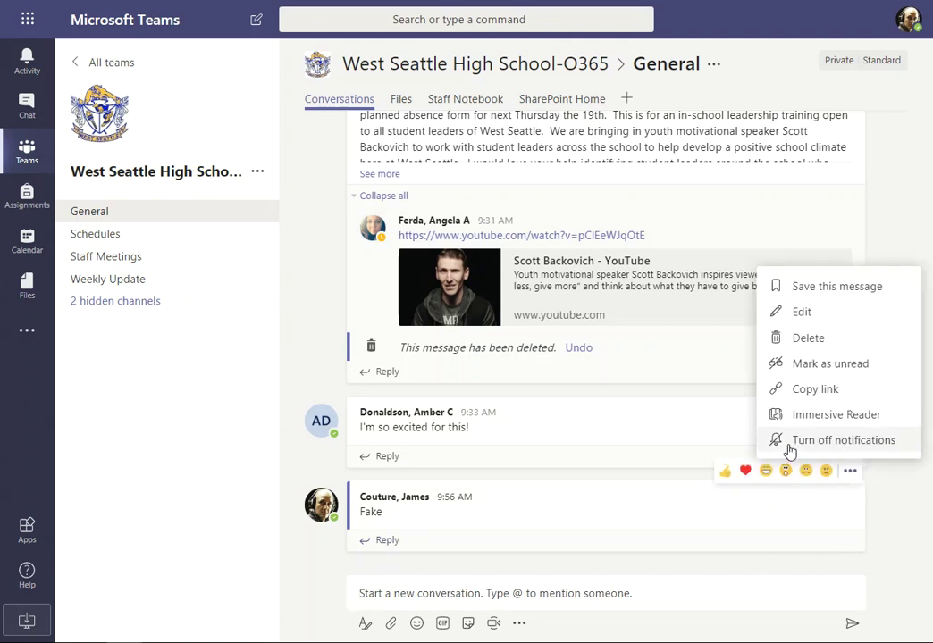
left_click(786, 343)
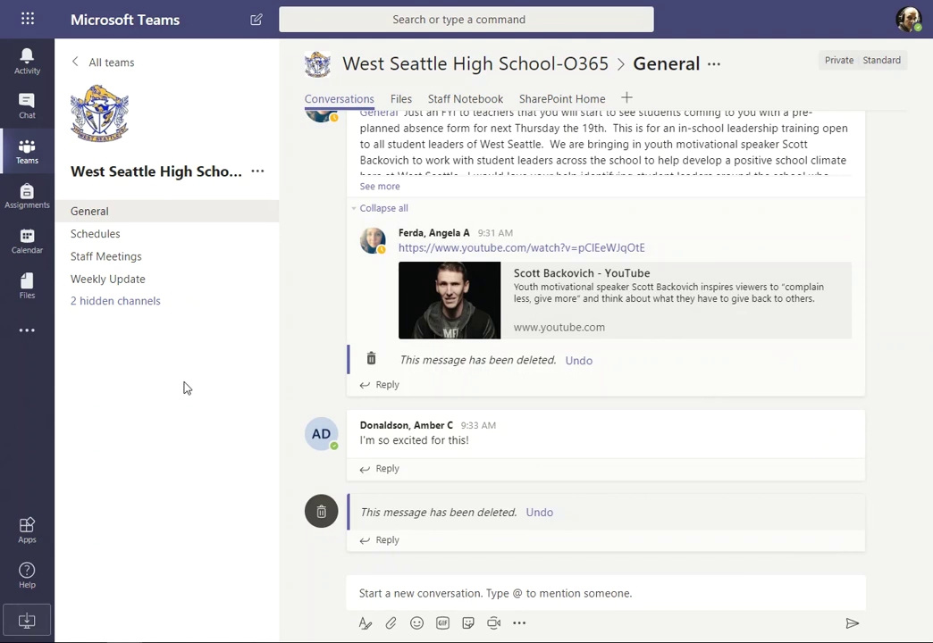
- Expand and collapse the full text and the replies of the student leadership training announcement
scroll(545, 219, "up", 3)
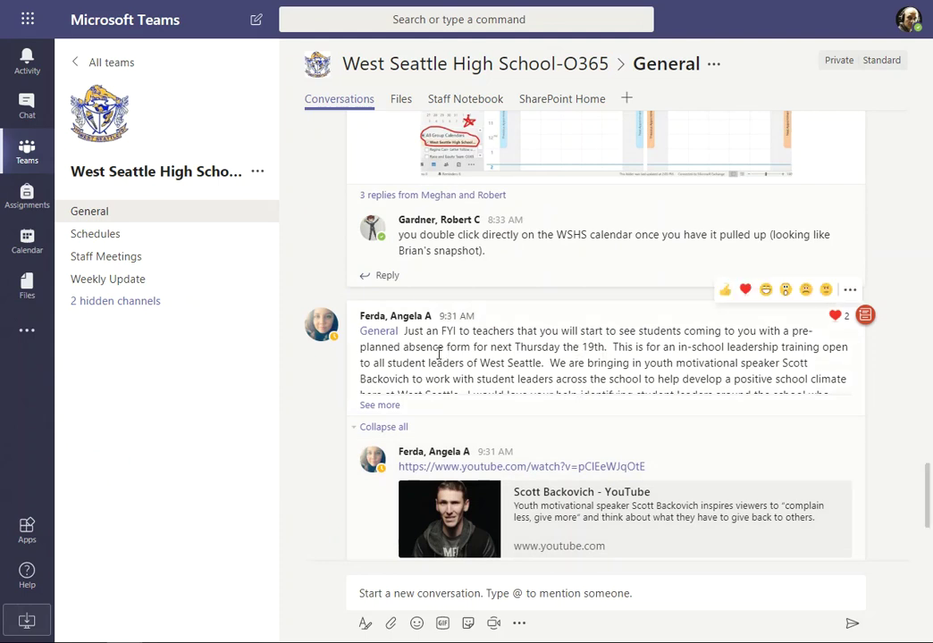
left_click(382, 407)
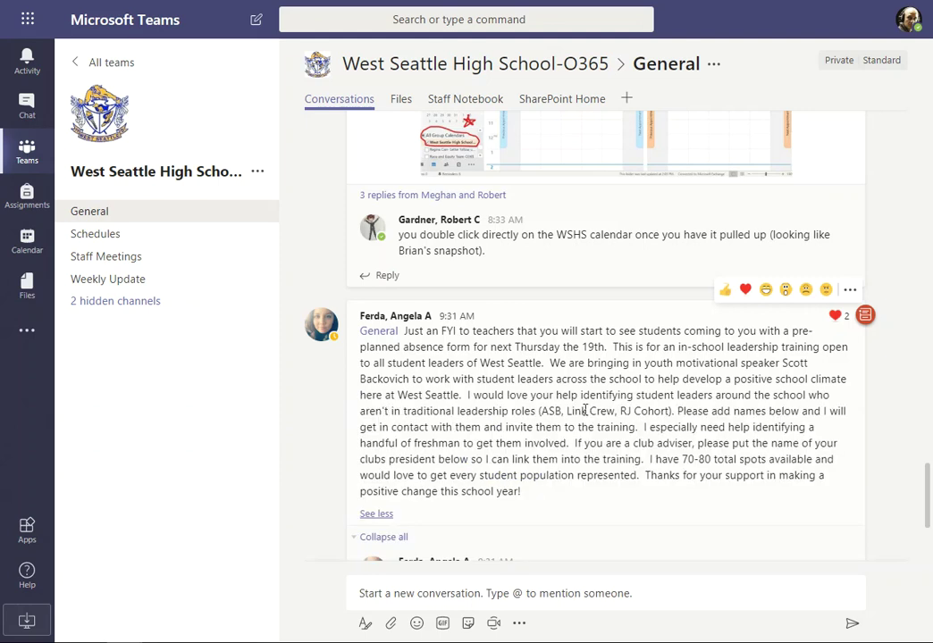
left_click(377, 515)
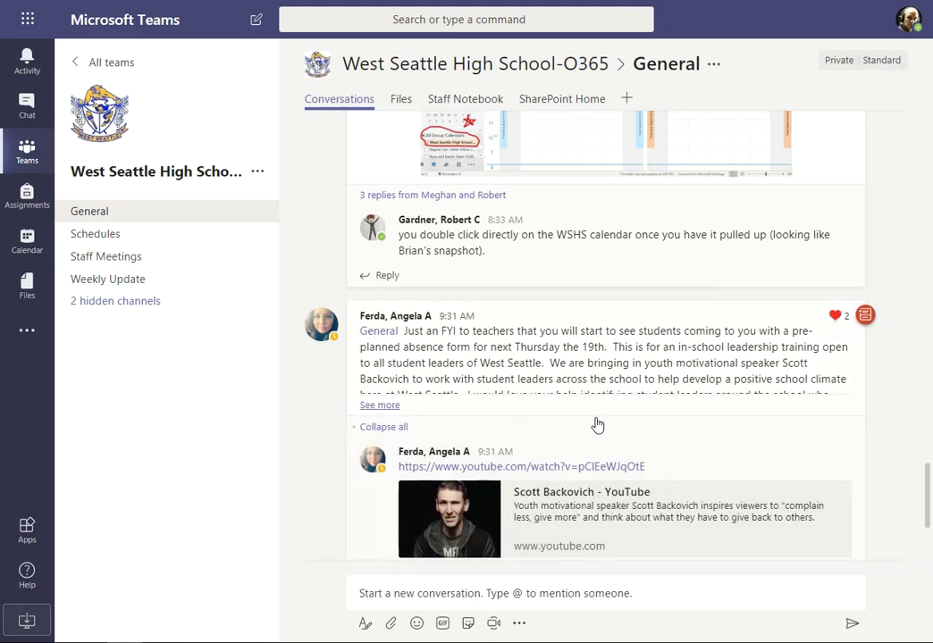
left_click(379, 428)
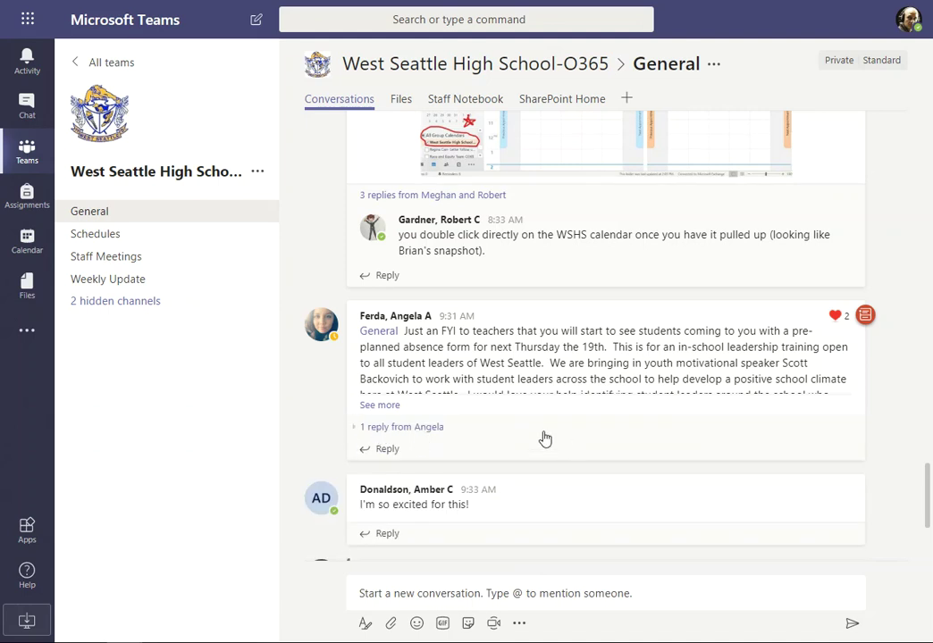
left_click(427, 430)
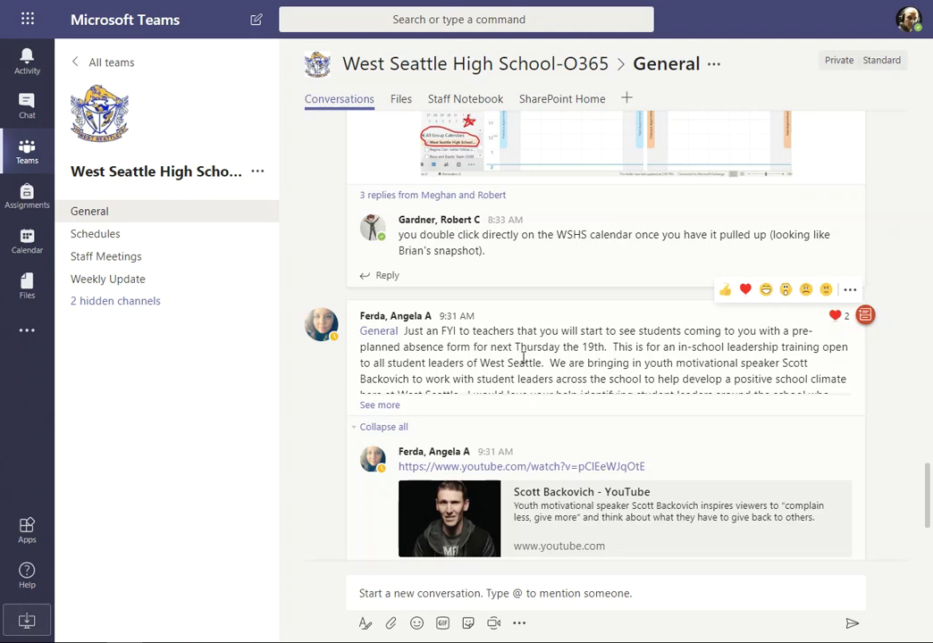
left_click(393, 406)
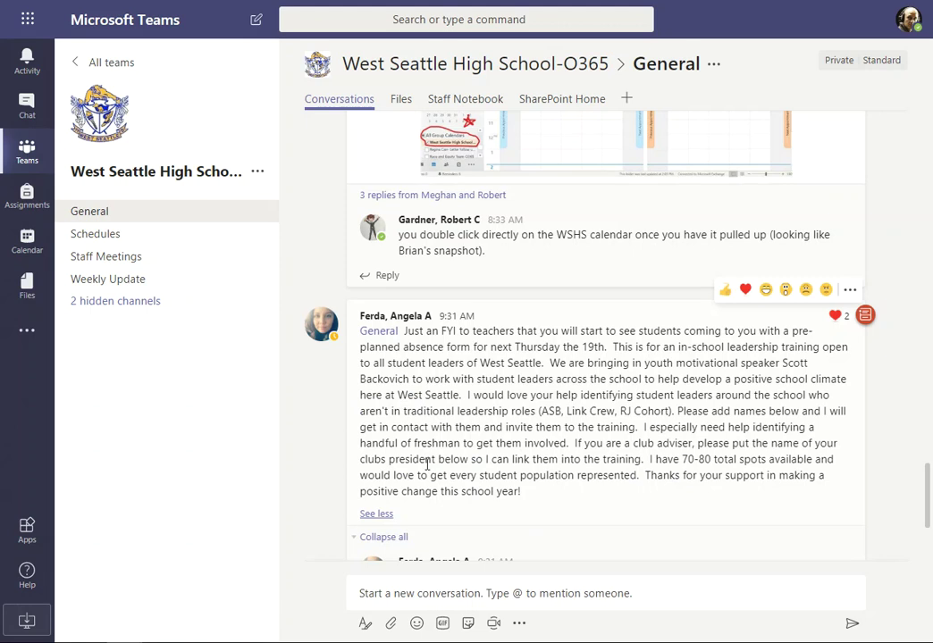
left_click(393, 514)
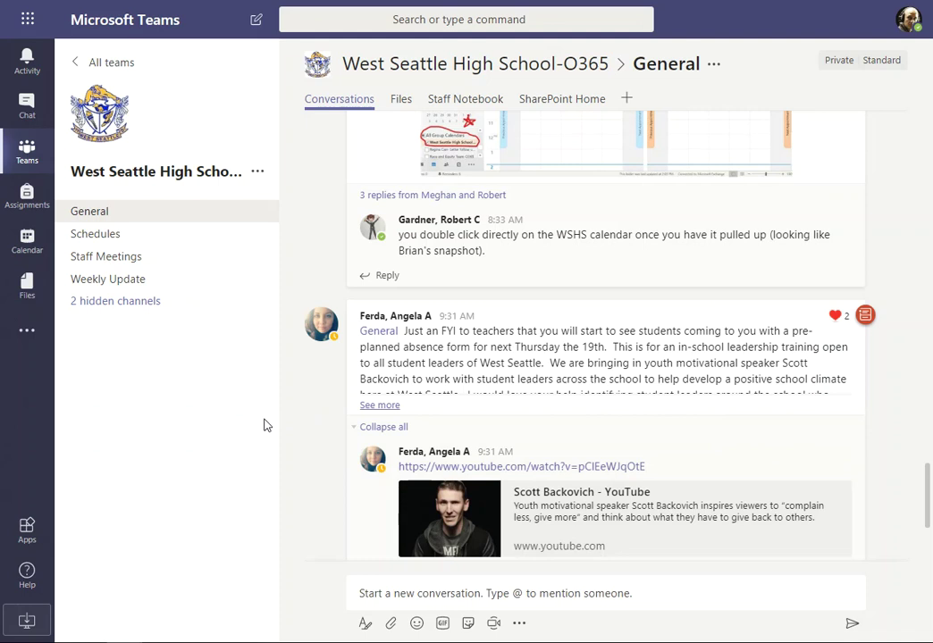
- Post a new conversation reading "I make a mistook." in the General channel
left_click(384, 588)
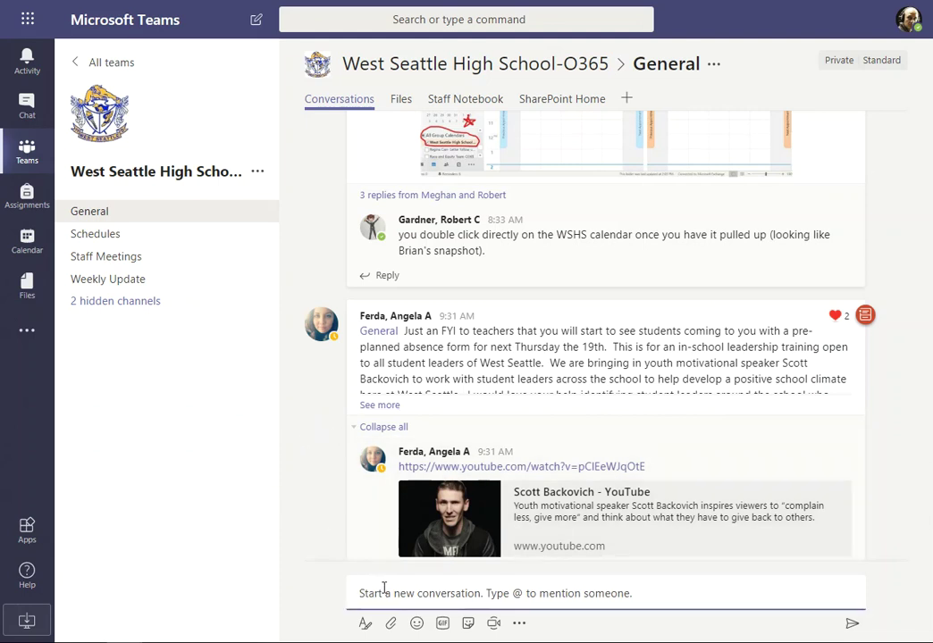
type("I make a mistook.")
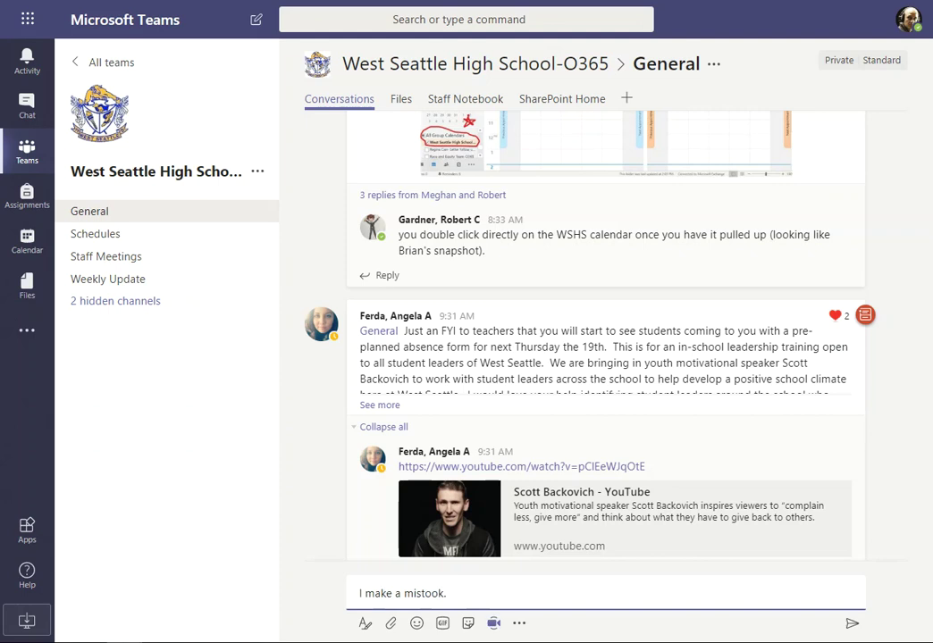
left_click(849, 625)
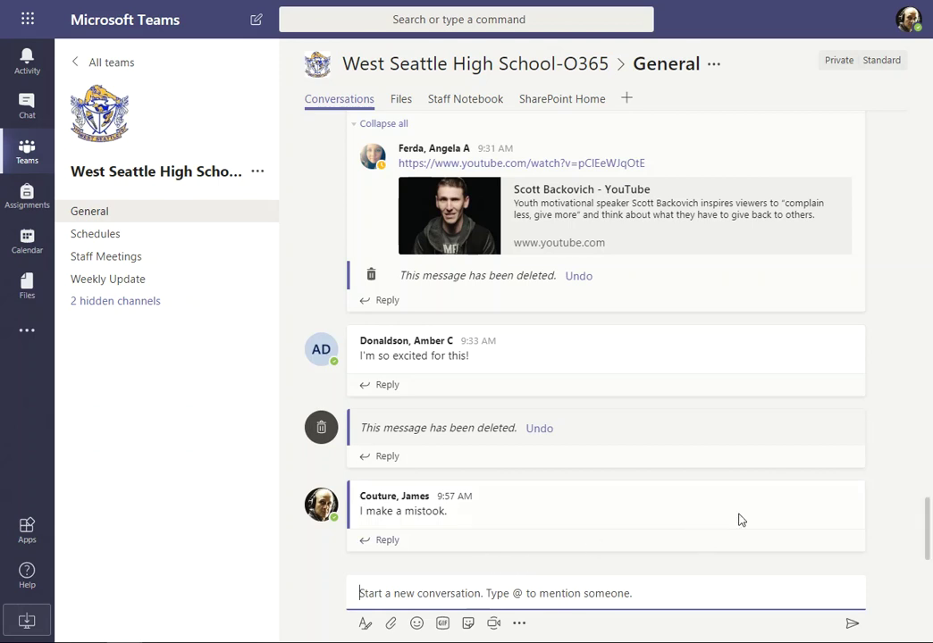
- Edit the posted message so it reads "I make a mistake." and save the correction
mouse_move(704, 521)
mouse_move(831, 499)
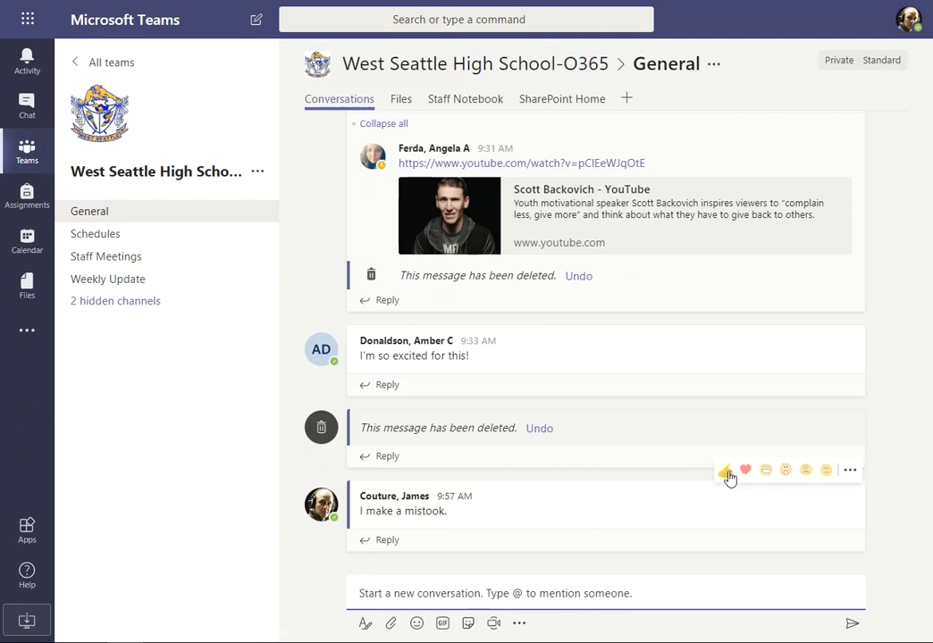
left_click(850, 474)
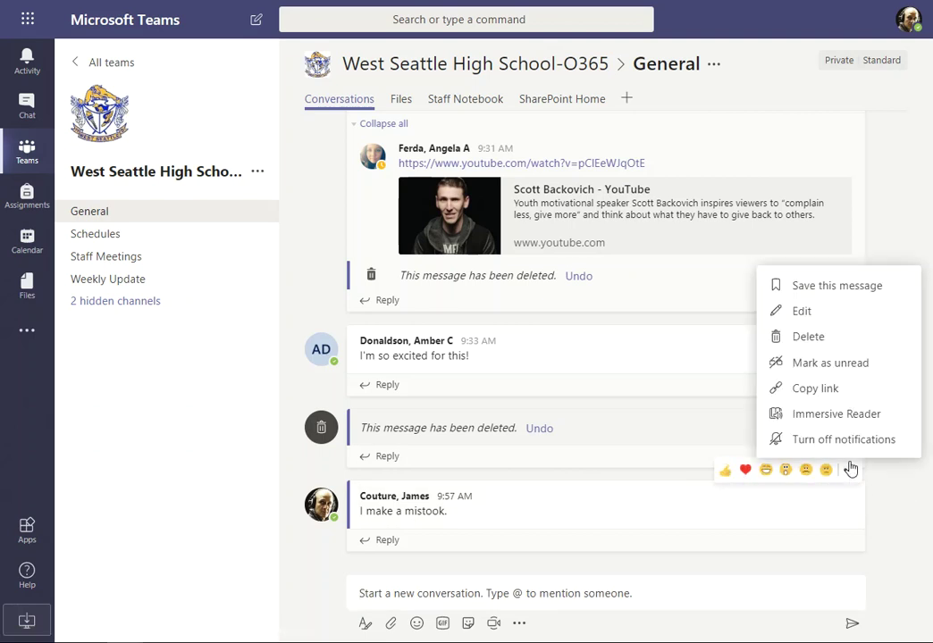
left_click(827, 315)
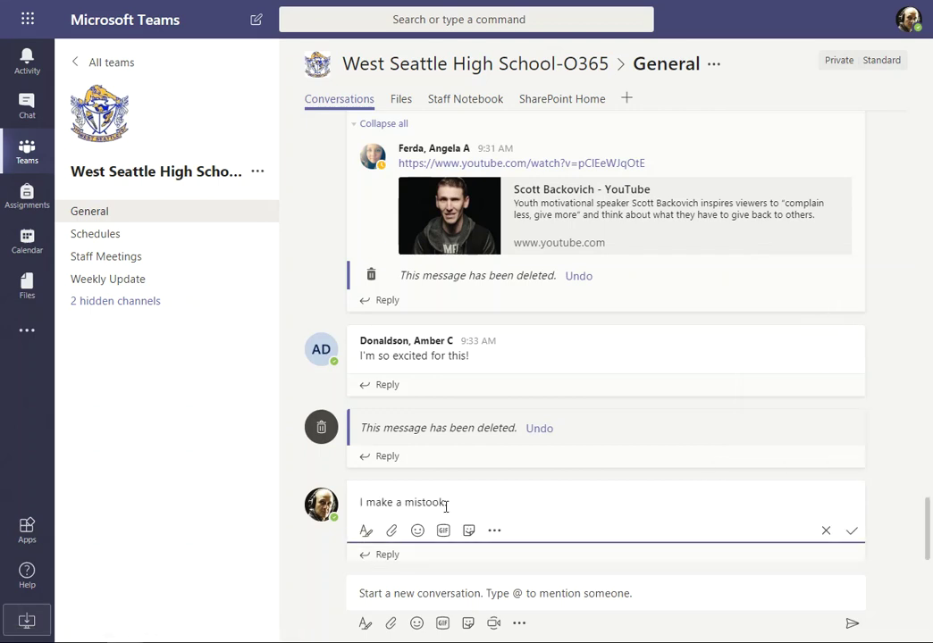
left_click_drag(444, 502, 429, 505)
type("ake.")
left_click(852, 534)
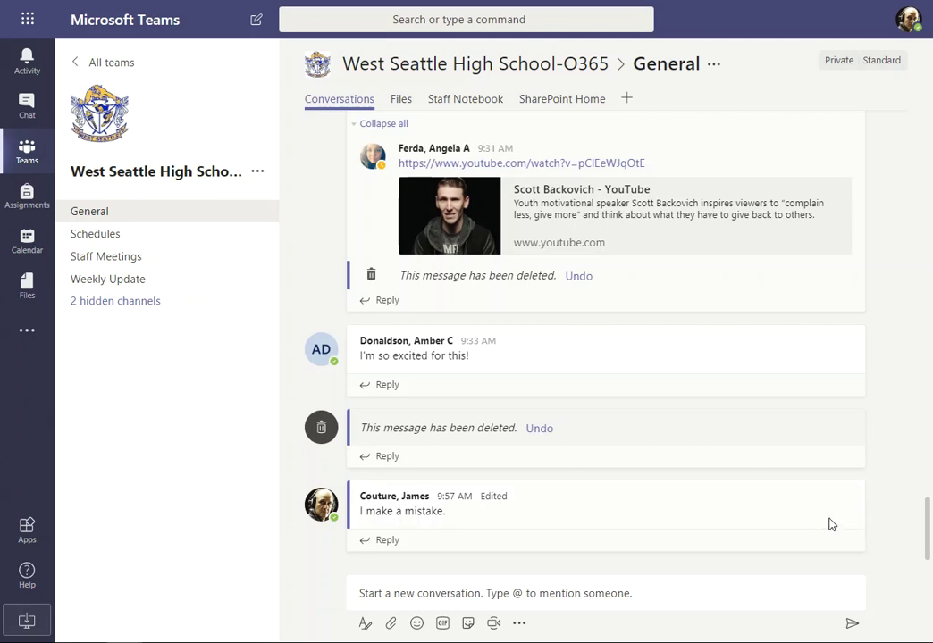
- Delete the edited "I make a mistake." message from the General channel
left_click(849, 471)
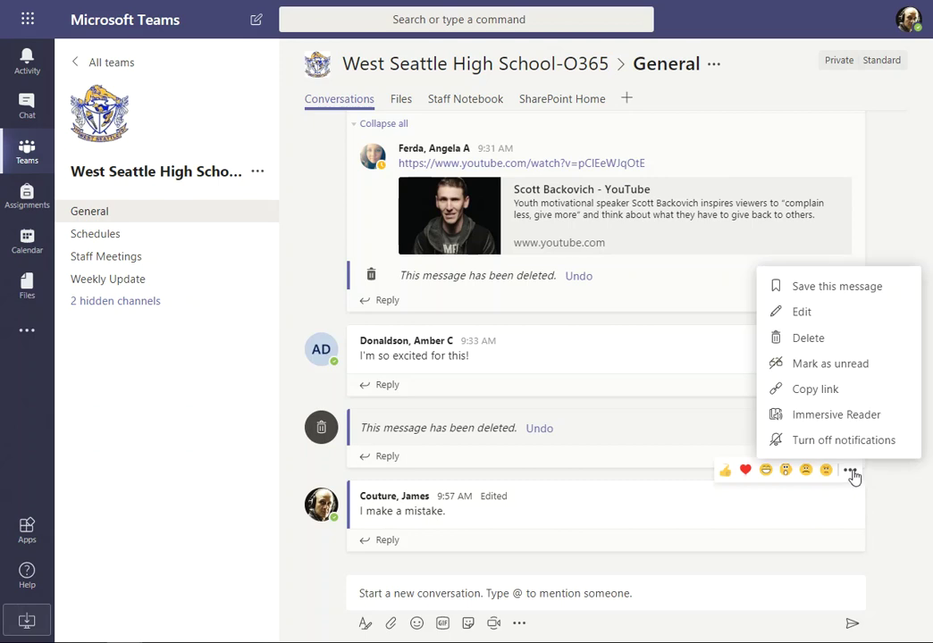
left_click(813, 340)
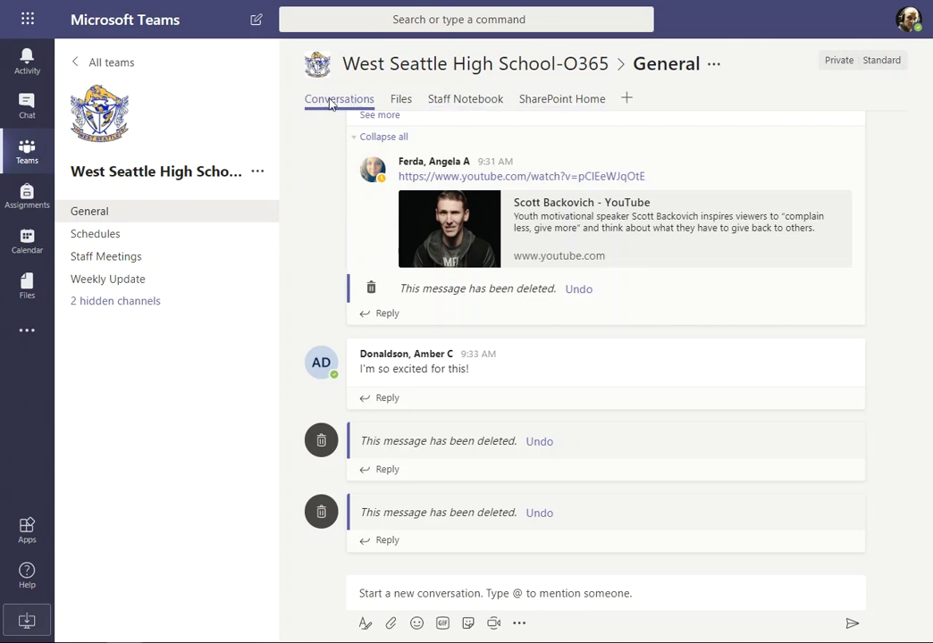
scroll(581, 382, "up", 5)
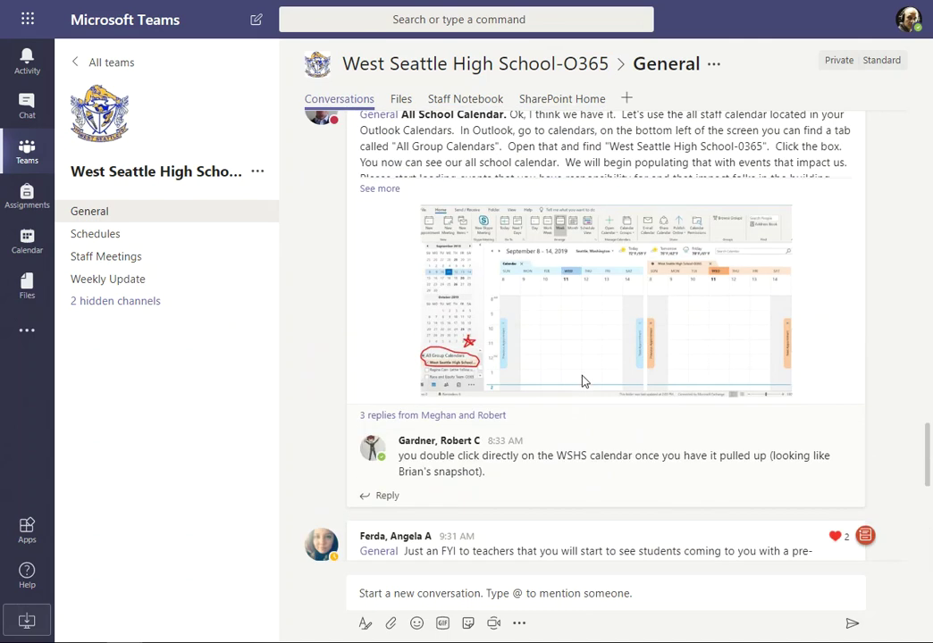
scroll(475, 387, "up", 1)
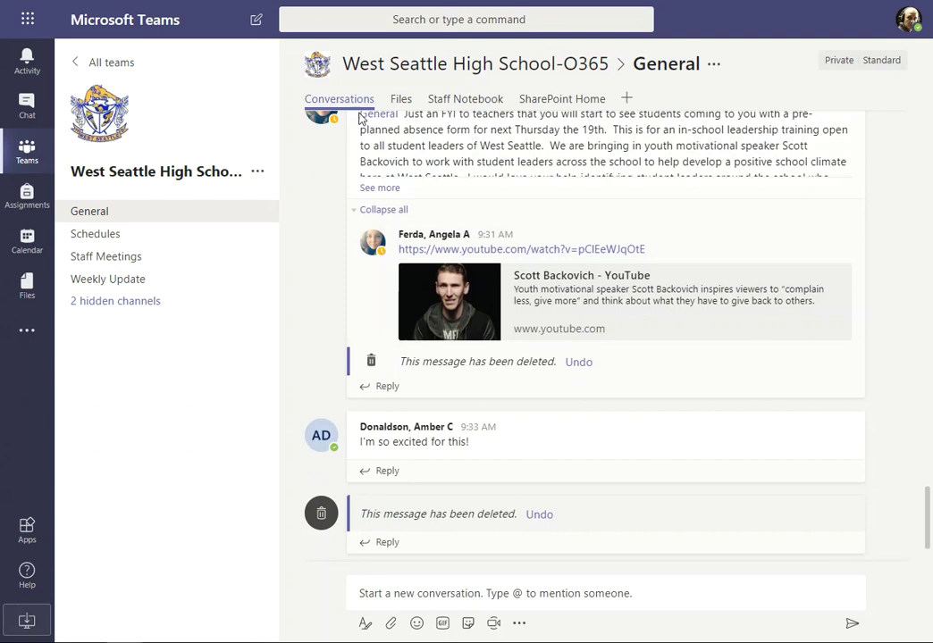
- Show the General channel's files and open the West Seattle High School-O365_Curriculum and School Operations library
left_click(401, 101)
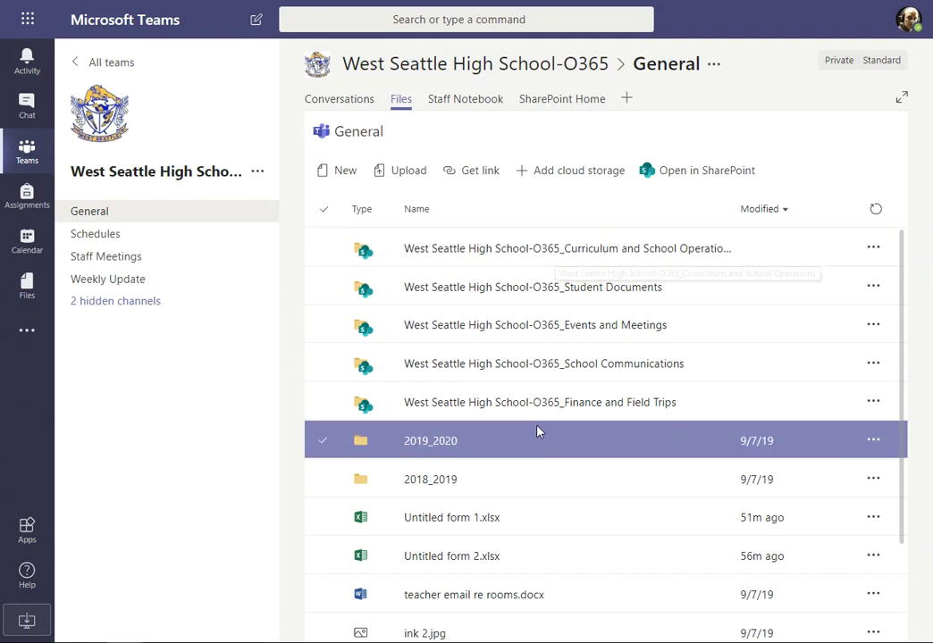
scroll(530, 434, "down", 2)
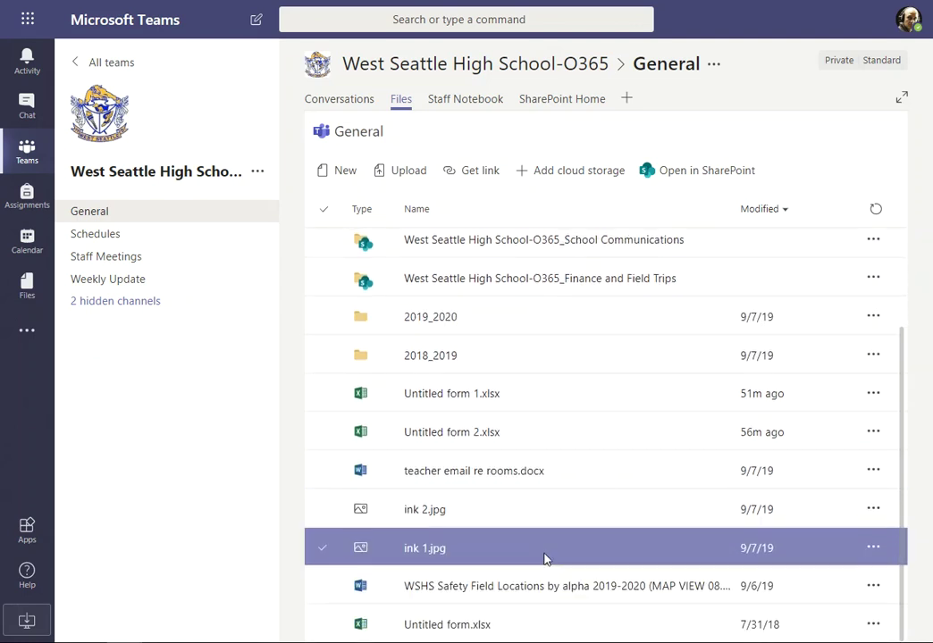
scroll(536, 518, "up", 2)
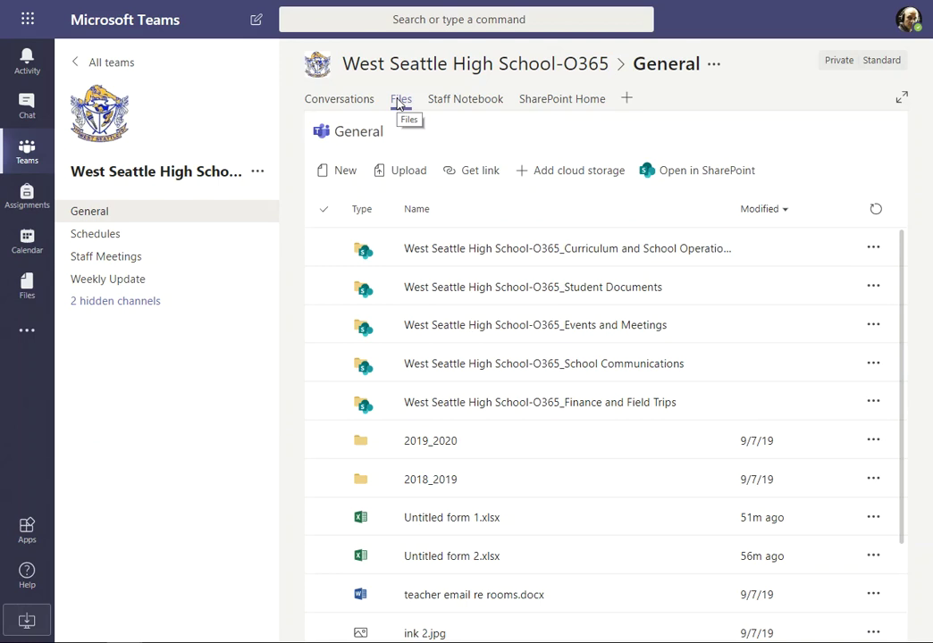
left_click(625, 376)
left_click(577, 254)
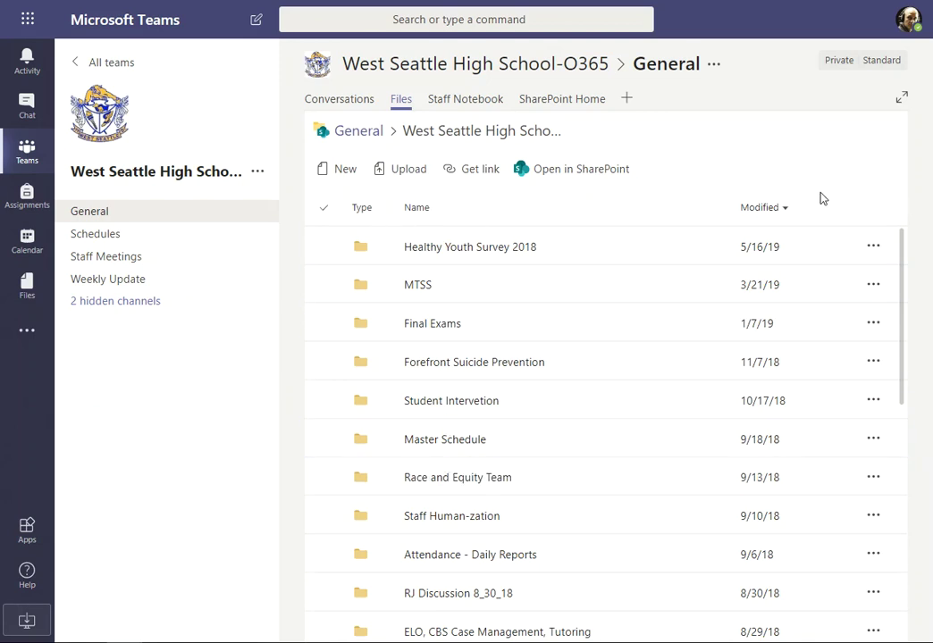
- Sort the library by name and select 2019-09 September Weekly Lab Schedule.xlsx in the Computer, Lab, and Conf Room Schedules folder
left_click(419, 209)
left_click(453, 440)
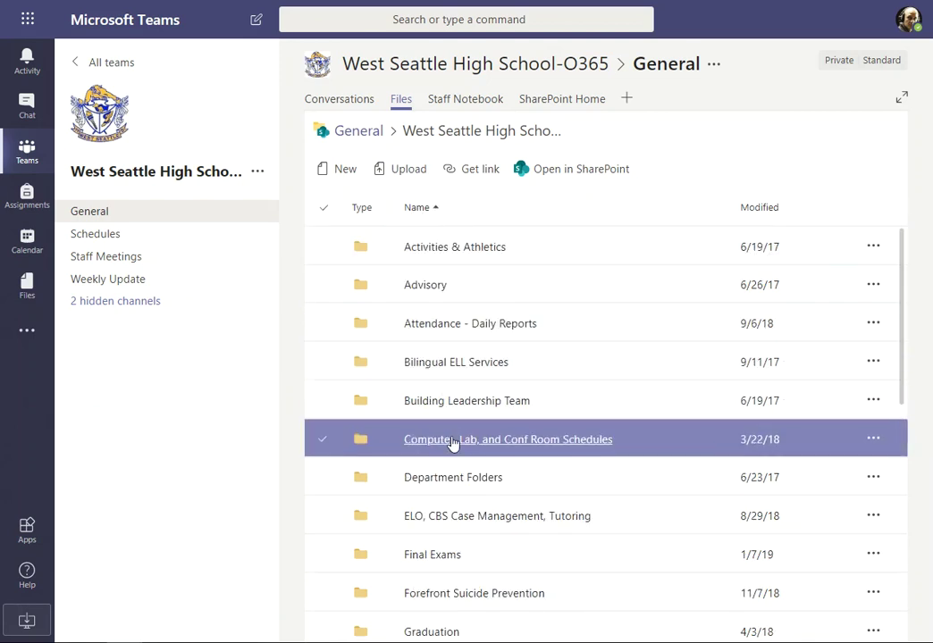
left_click(453, 440)
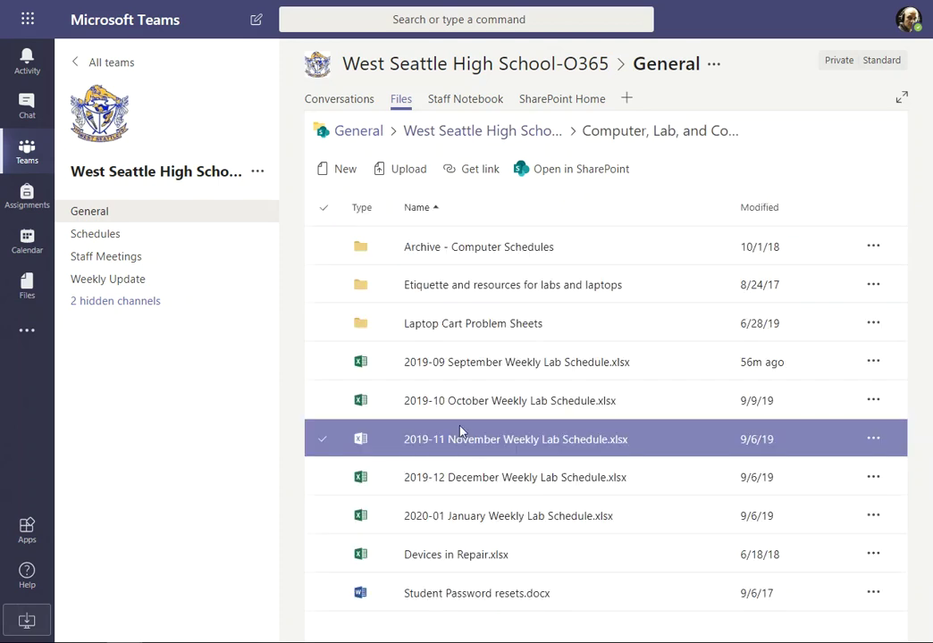
left_click(464, 375)
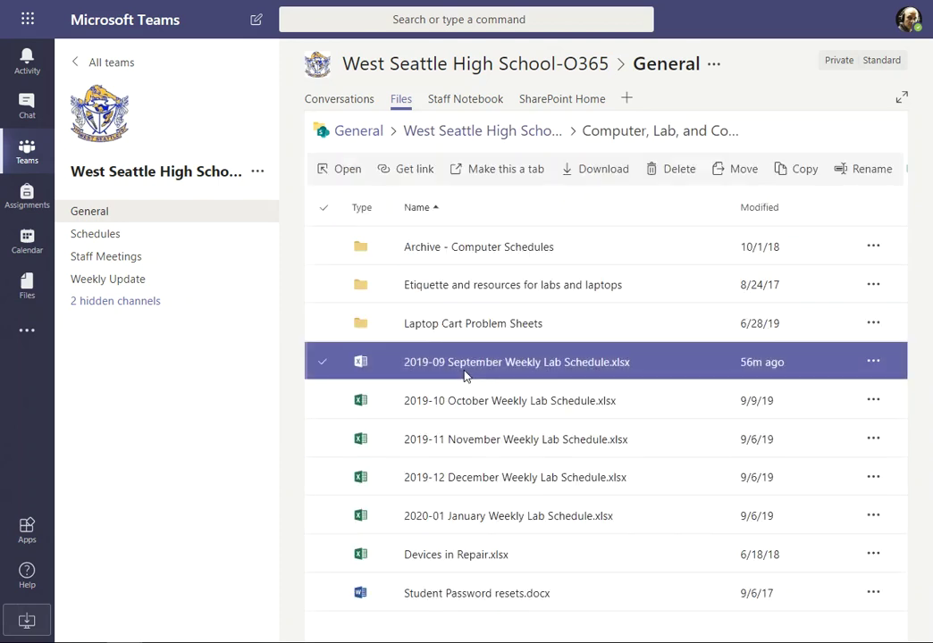